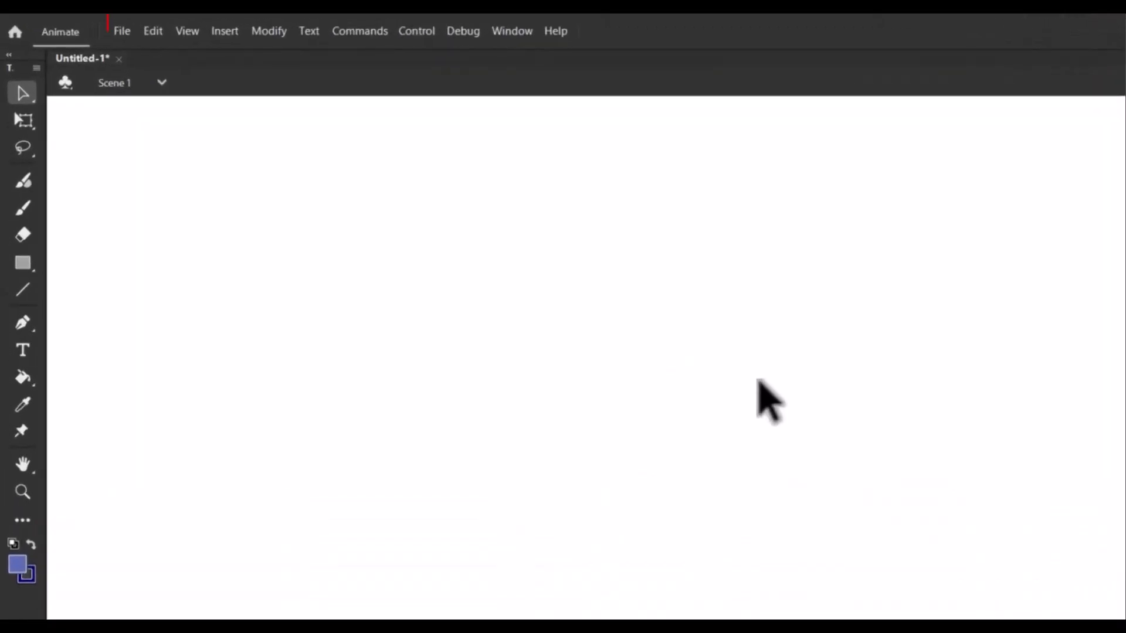
# Step: Import the birds, mouse click, Sound1 and WHOOSH_The_End audio files into the library
pyautogui.click(117, 33)
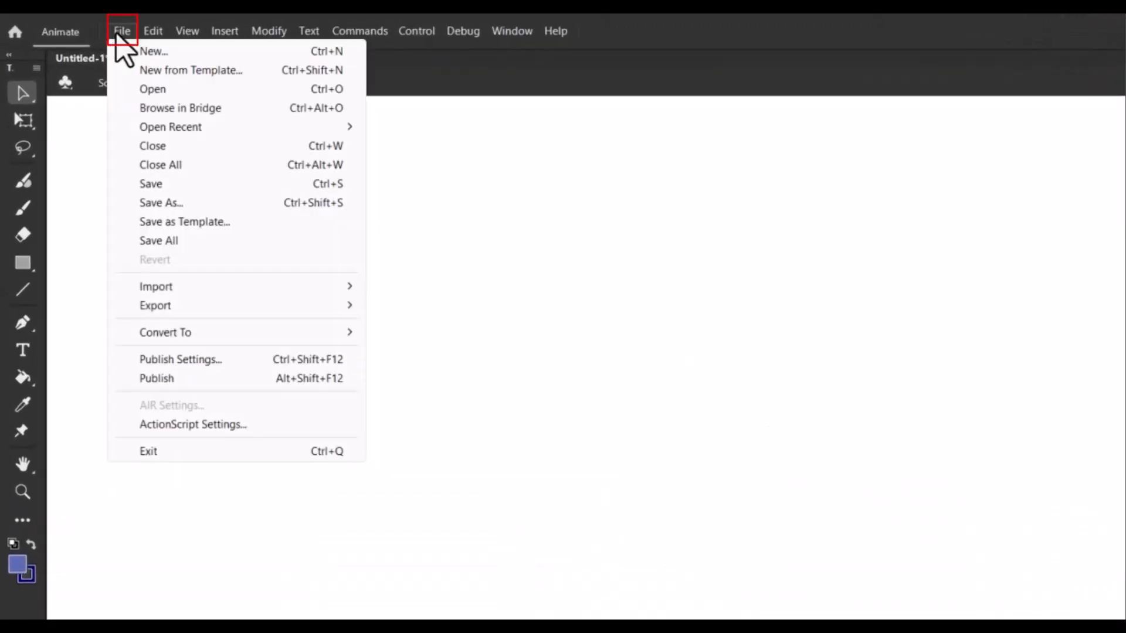
pyautogui.moveTo(349, 290)
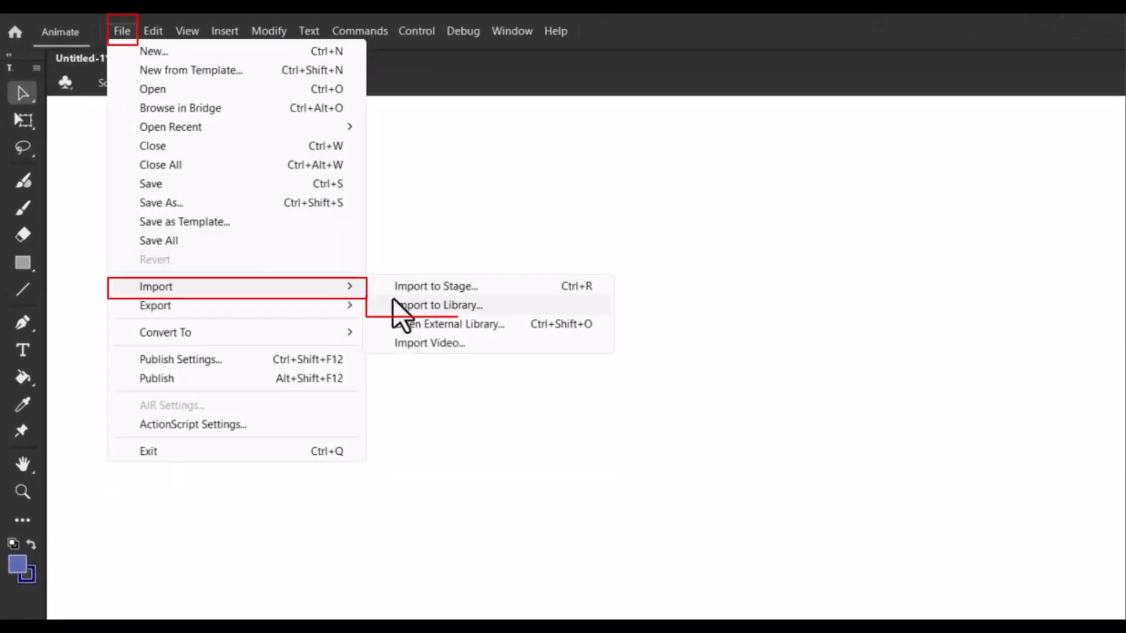
pyautogui.click(510, 307)
pyautogui.click(406, 288)
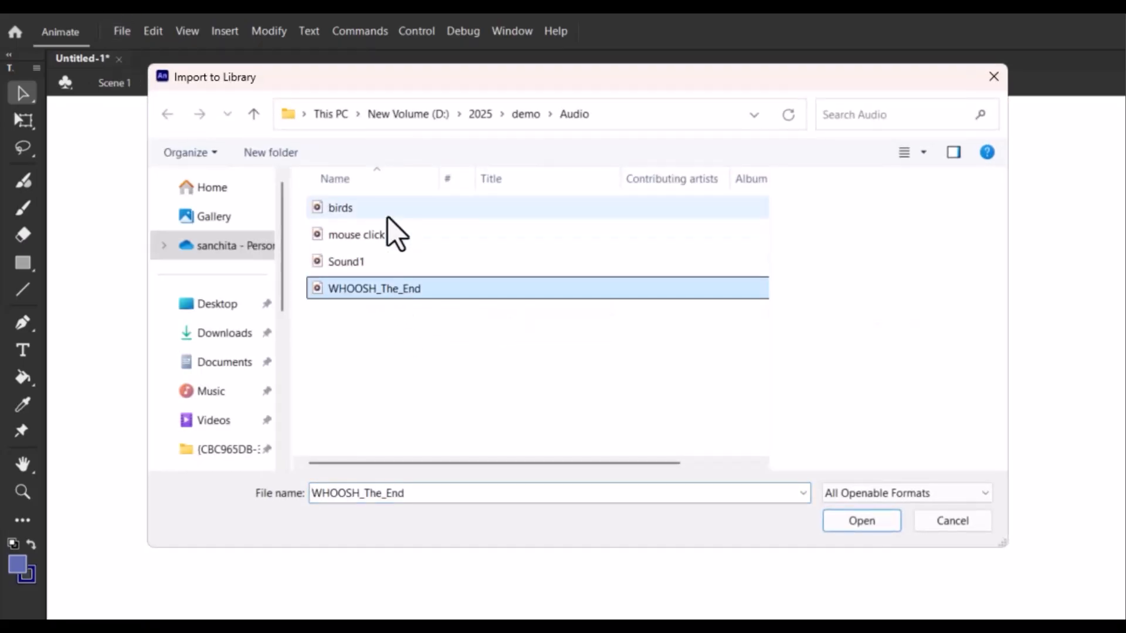
pyautogui.keyDown('shift'); pyautogui.click(387, 216); pyautogui.keyUp('shift')
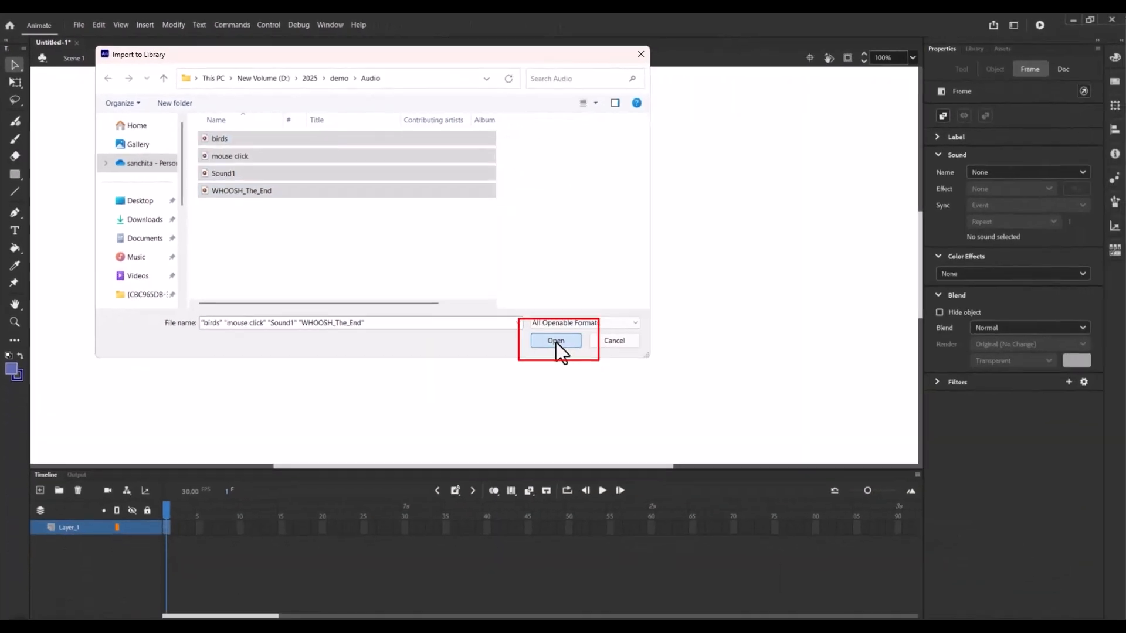
pyautogui.click(854, 522)
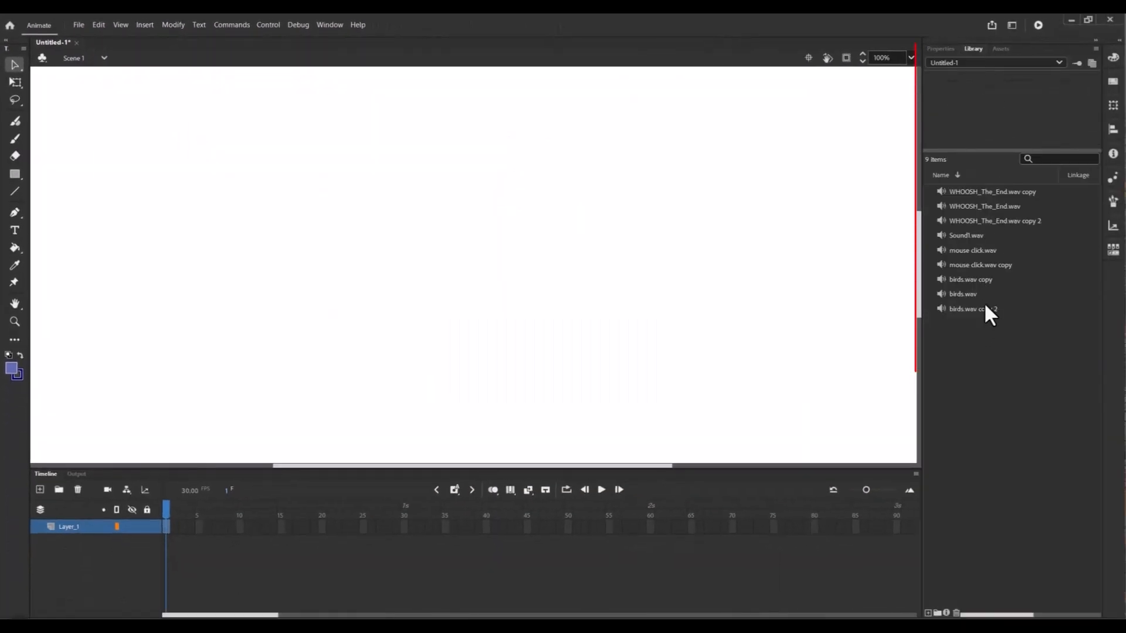
# Step: Browse the imported sound items in the library
pyautogui.click(1004, 196)
pyautogui.click(1008, 209)
pyautogui.click(1011, 222)
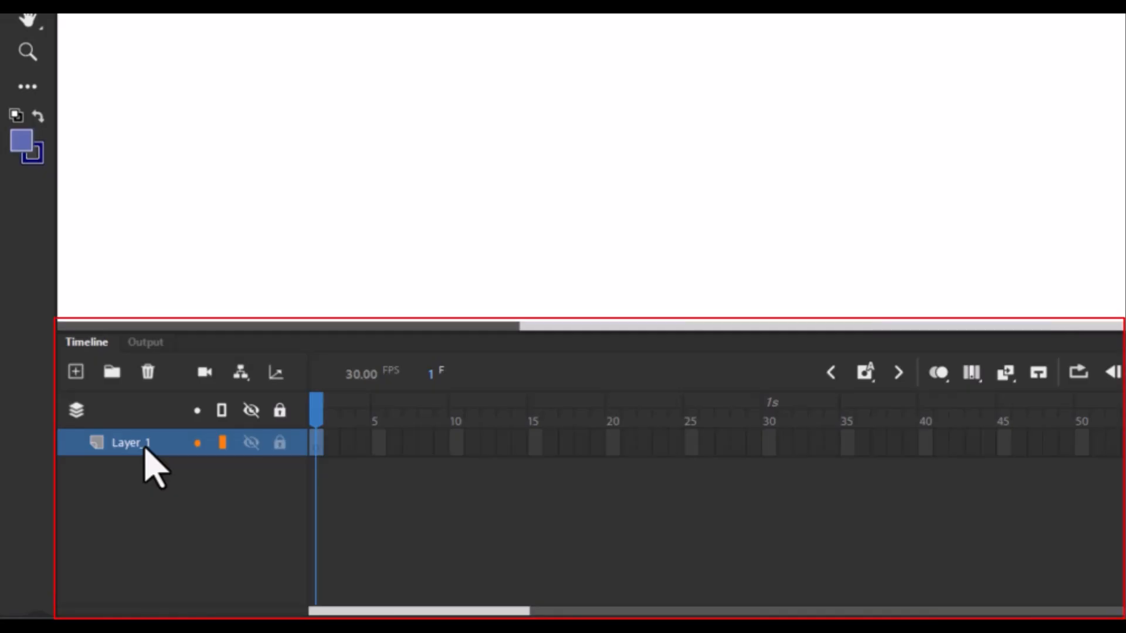
# Step: Rename the layer to Voiceover
pyautogui.doubleClick(147, 451)
pyautogui.write('Voice')
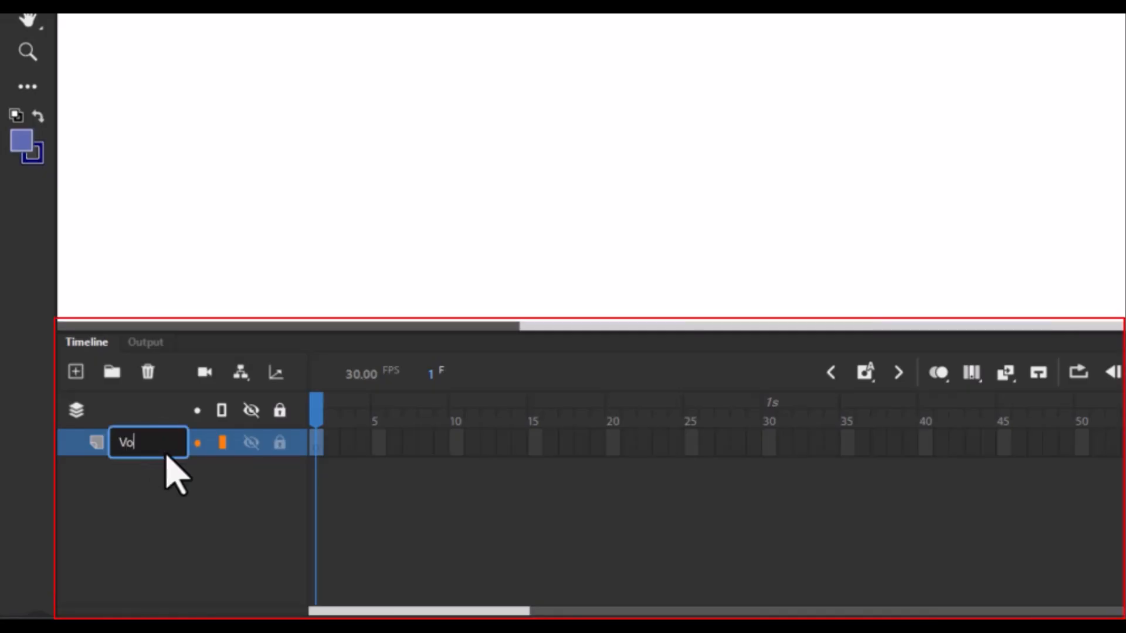
pyautogui.write('over')
pyautogui.press('Return')
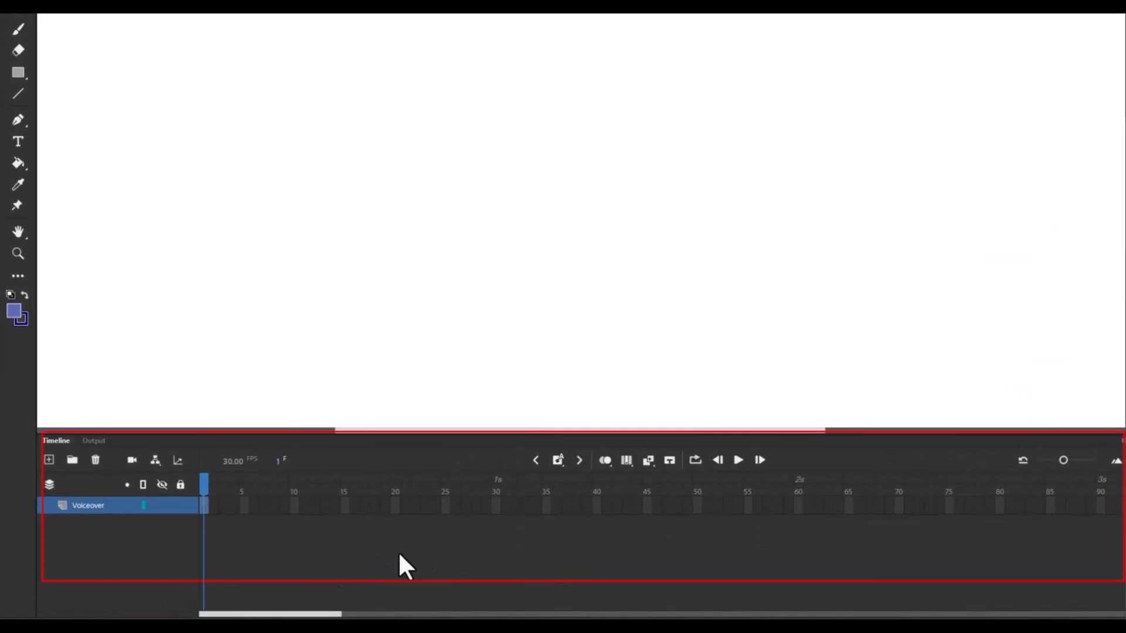
# Step: Extend the Voiceover layer to frame 60 and assign Sound1.wav to its first frame
pyautogui.click(800, 509)
pyautogui.press('F5')
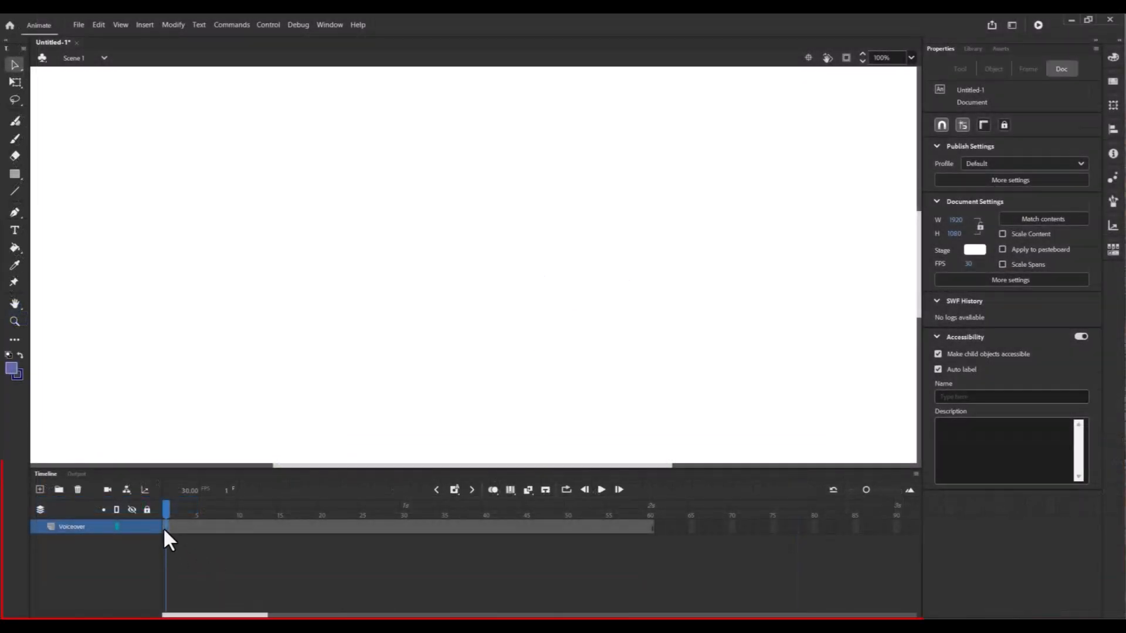
pyautogui.click(163, 526)
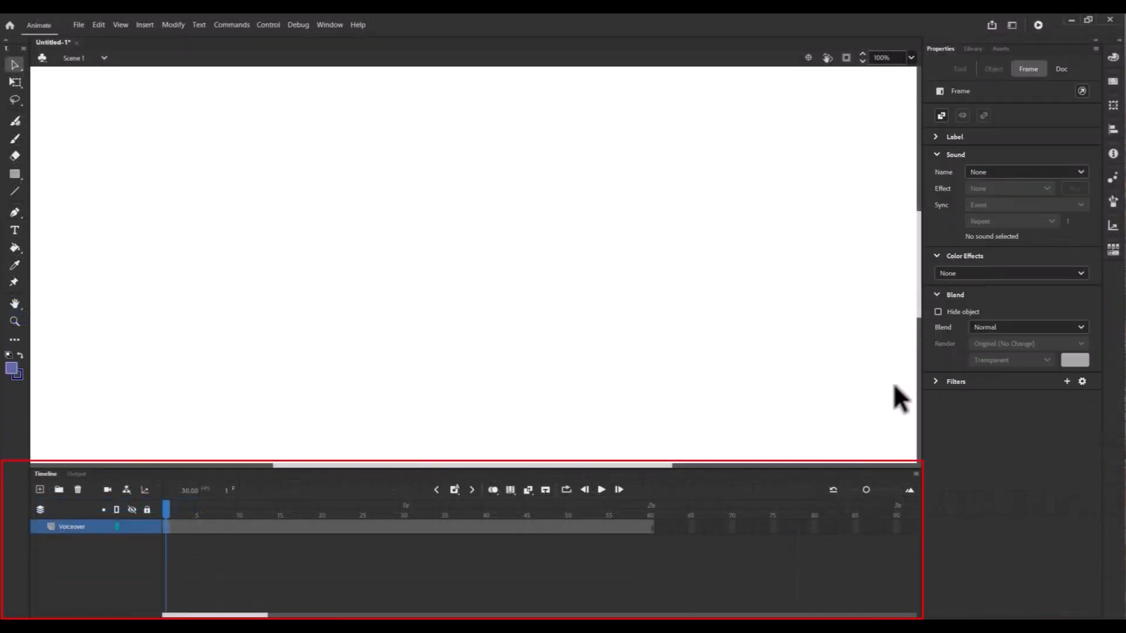
pyautogui.click(1052, 171)
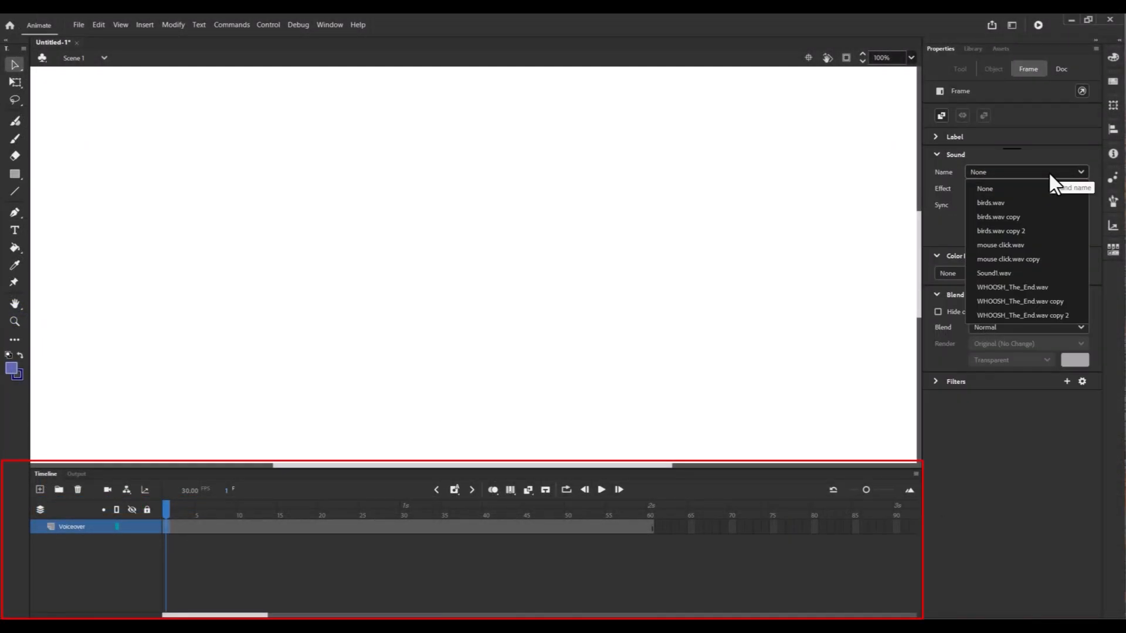
pyautogui.click(1011, 273)
# Step: Insert a keyframe at frame 60 on the layer above Voiceover
pyautogui.moveTo(207, 527); pyautogui.dragTo(466, 541)
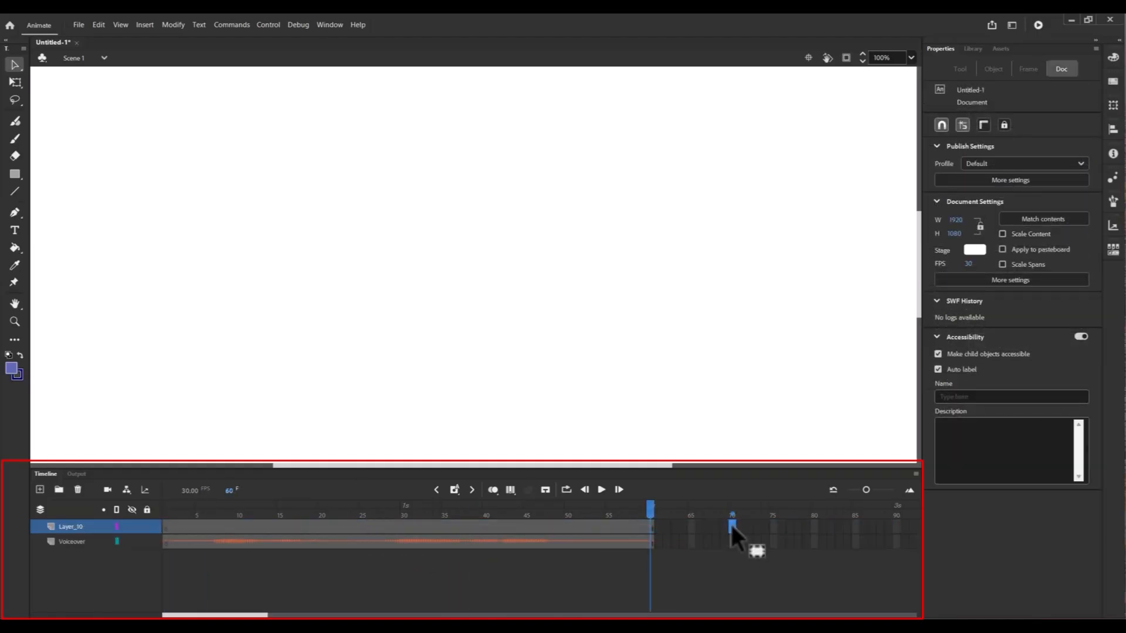
pyautogui.rightClick(650, 527)
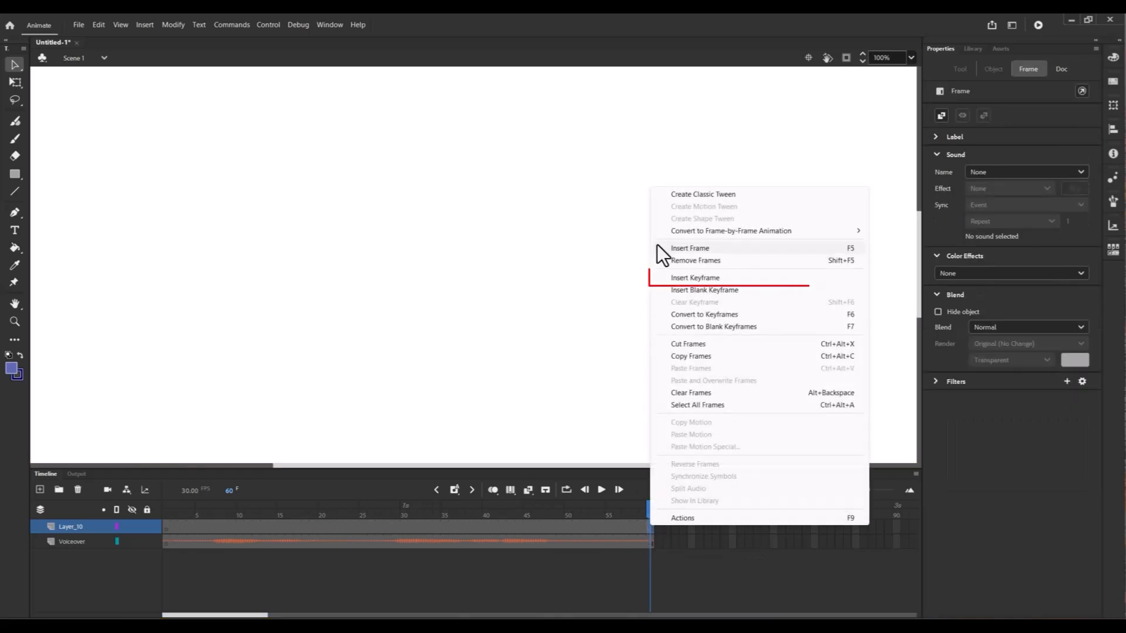
pyautogui.click(686, 278)
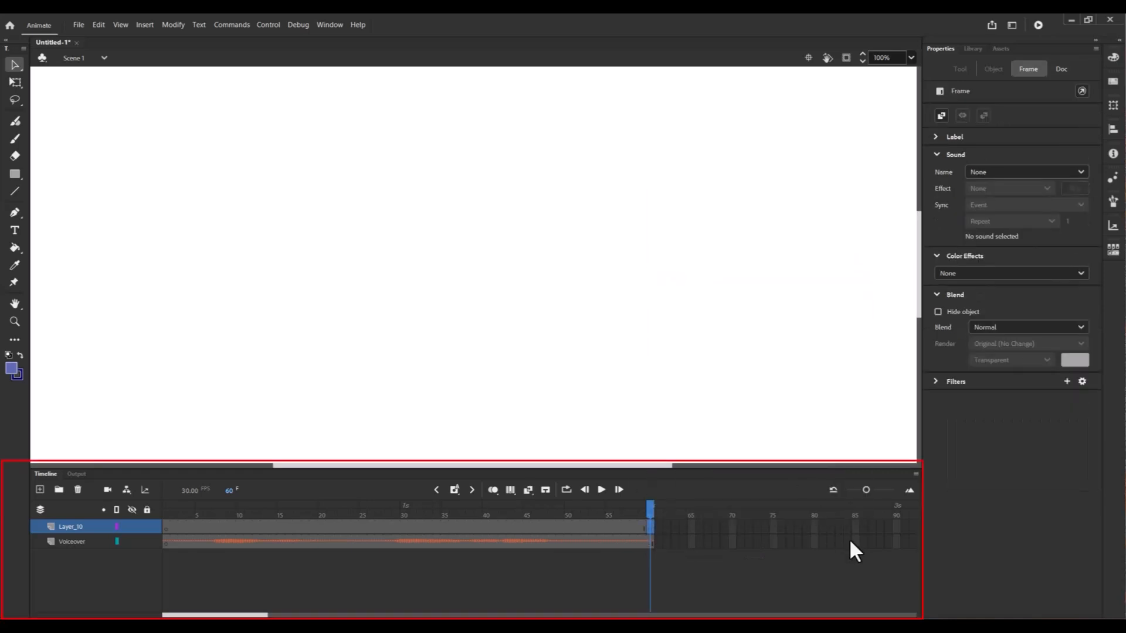
# Step: Extend that layer to frame 90 and assign birds.wav copy 2 to its frame-60 keyframe
pyautogui.click(898, 528)
pyautogui.press('F5')
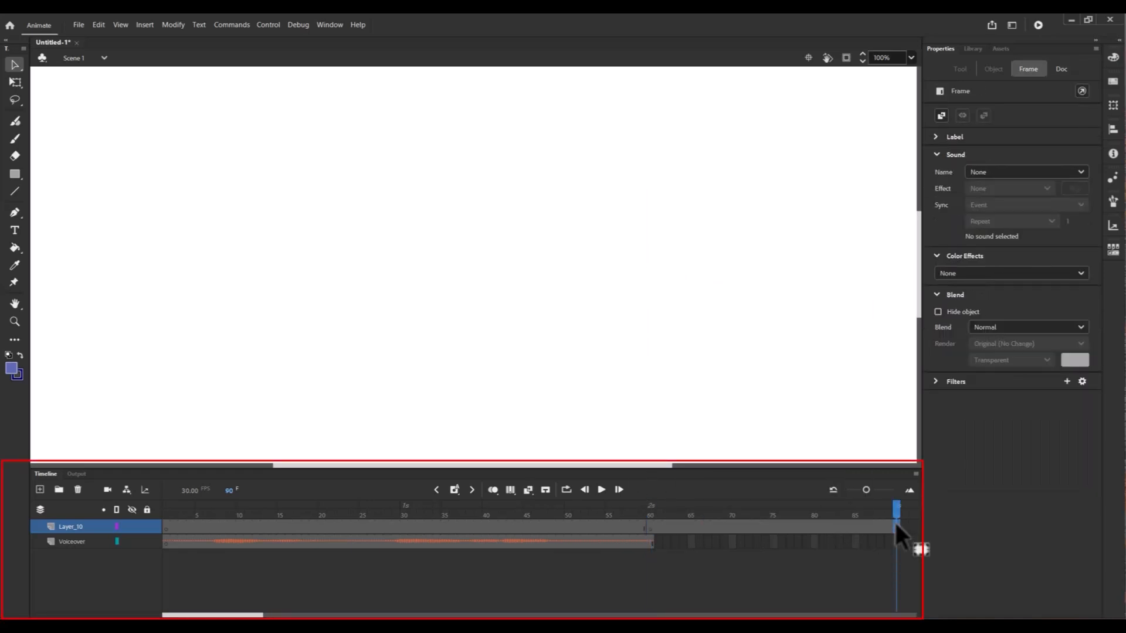
pyautogui.click(652, 527)
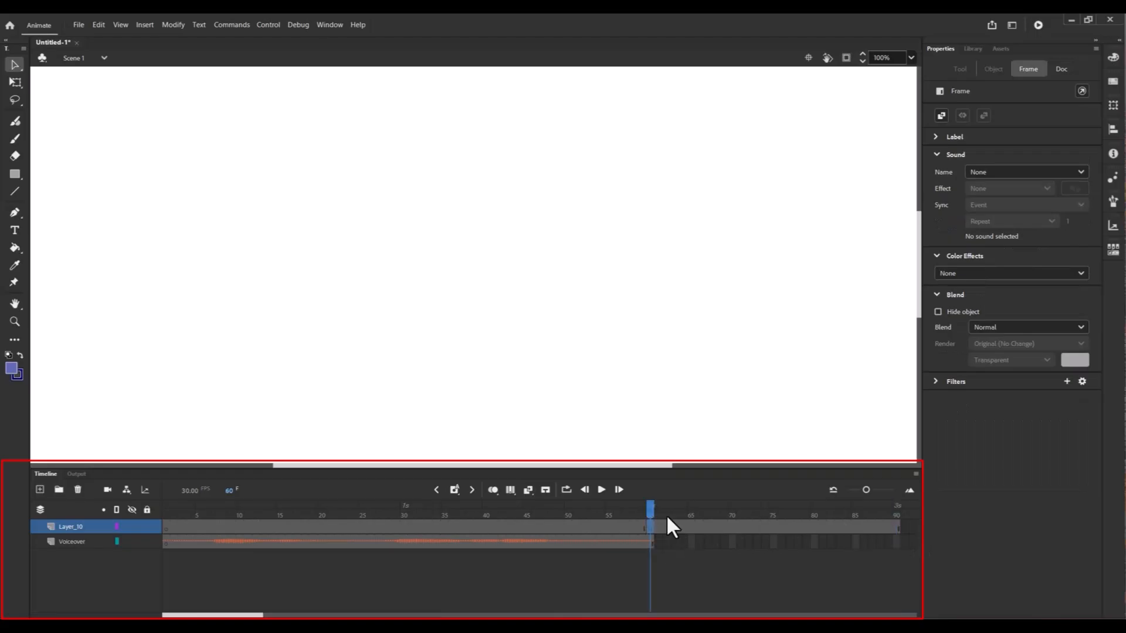
pyautogui.click(996, 172)
pyautogui.click(1004, 231)
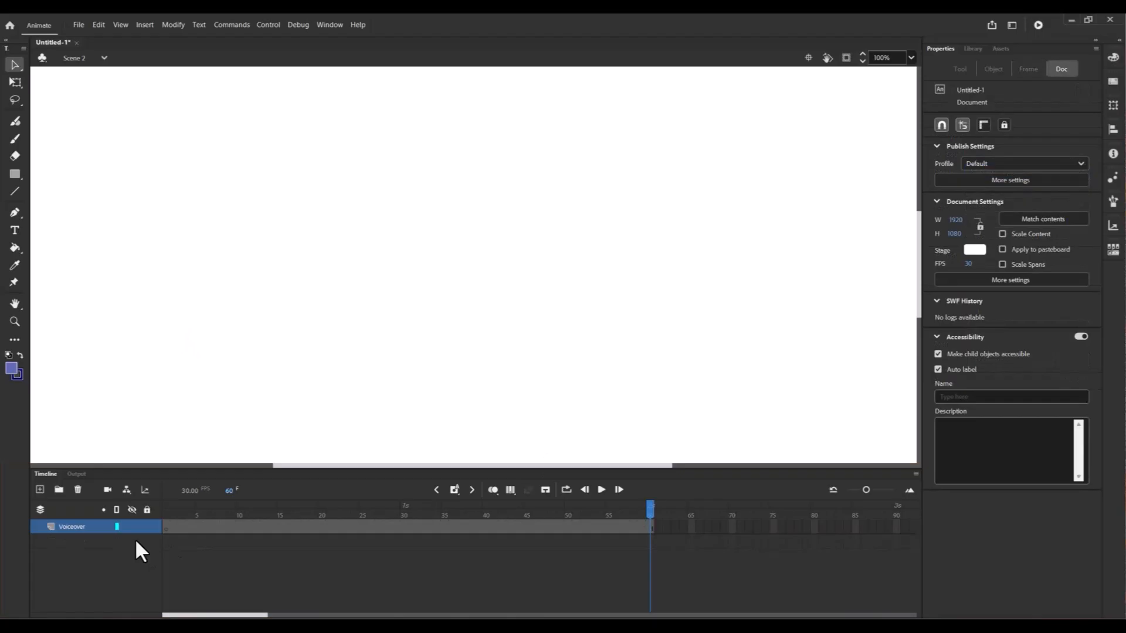
# Step: Assign Sound1.wav to the first frame of the Voiceover layer in Scene 2
pyautogui.click(167, 529)
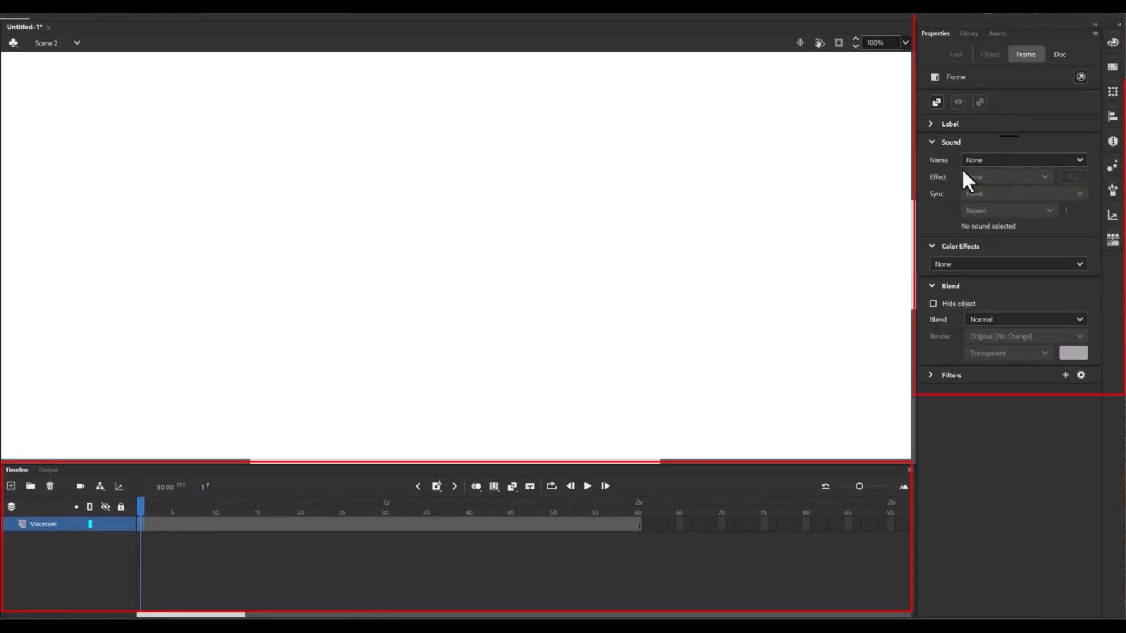
pyautogui.click(1071, 167)
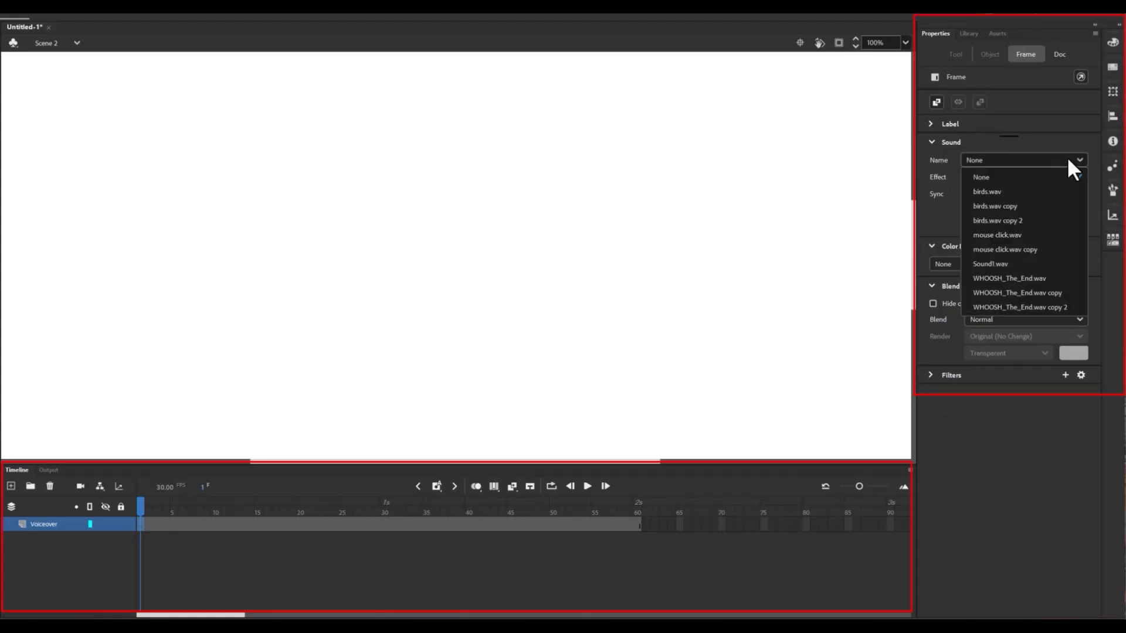
pyautogui.click(1022, 263)
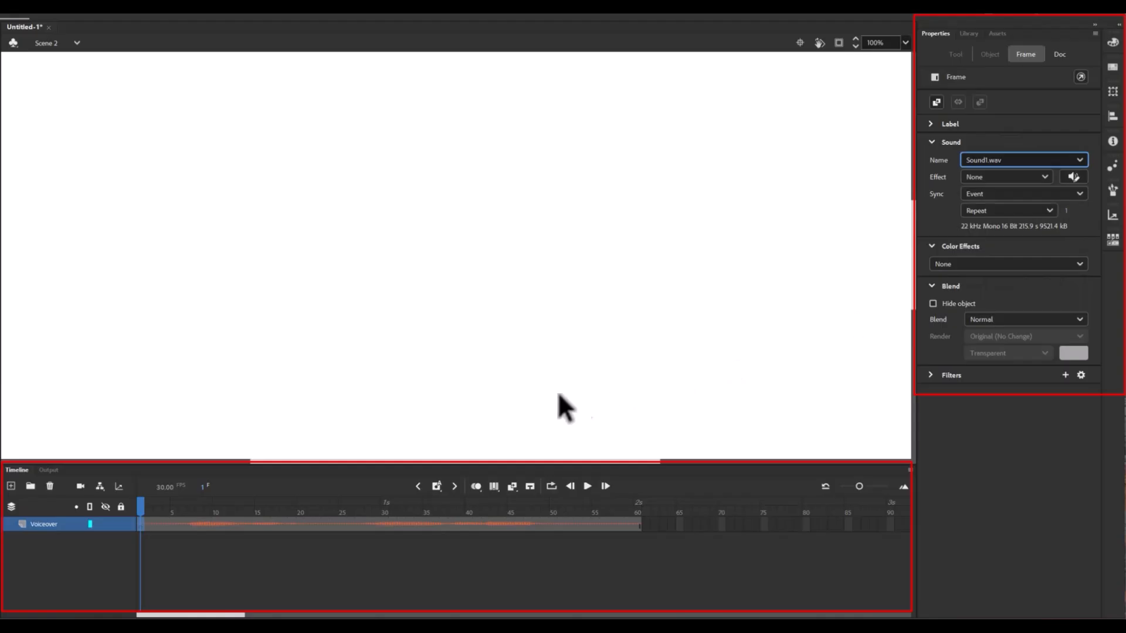
pyautogui.press('Return')
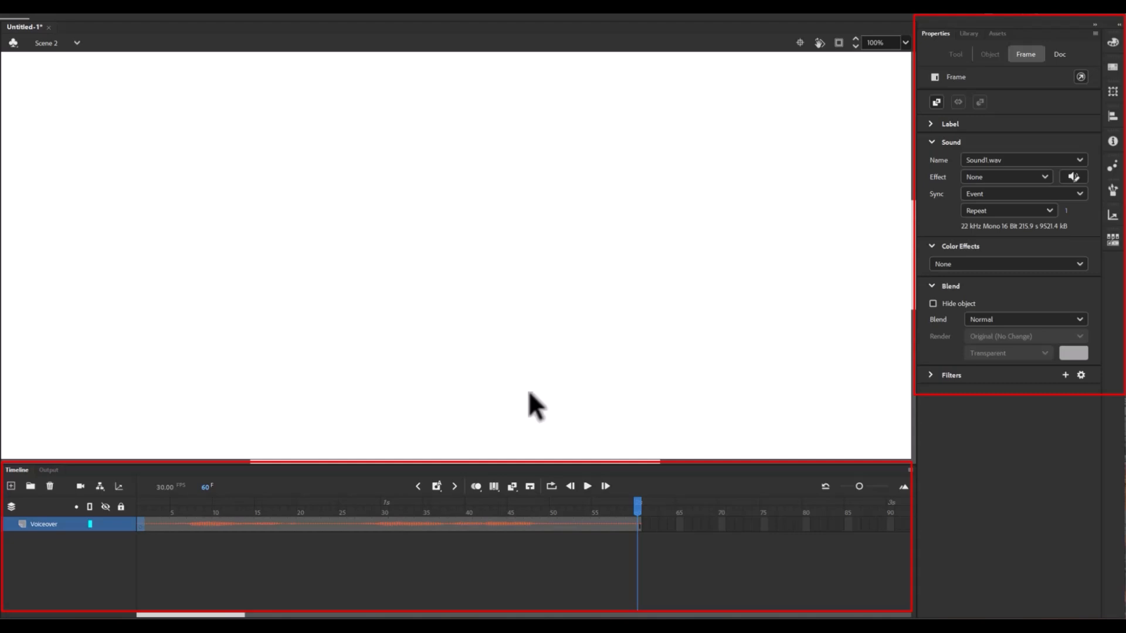
# Step: Set the Voiceover sound's sync to Stream
pyautogui.moveTo(637, 505)
pyautogui.mouseDown()
pyautogui.moveTo(485, 506)
pyautogui.moveTo(209, 473)
pyautogui.moveTo(638, 508)
pyautogui.mouseUp()
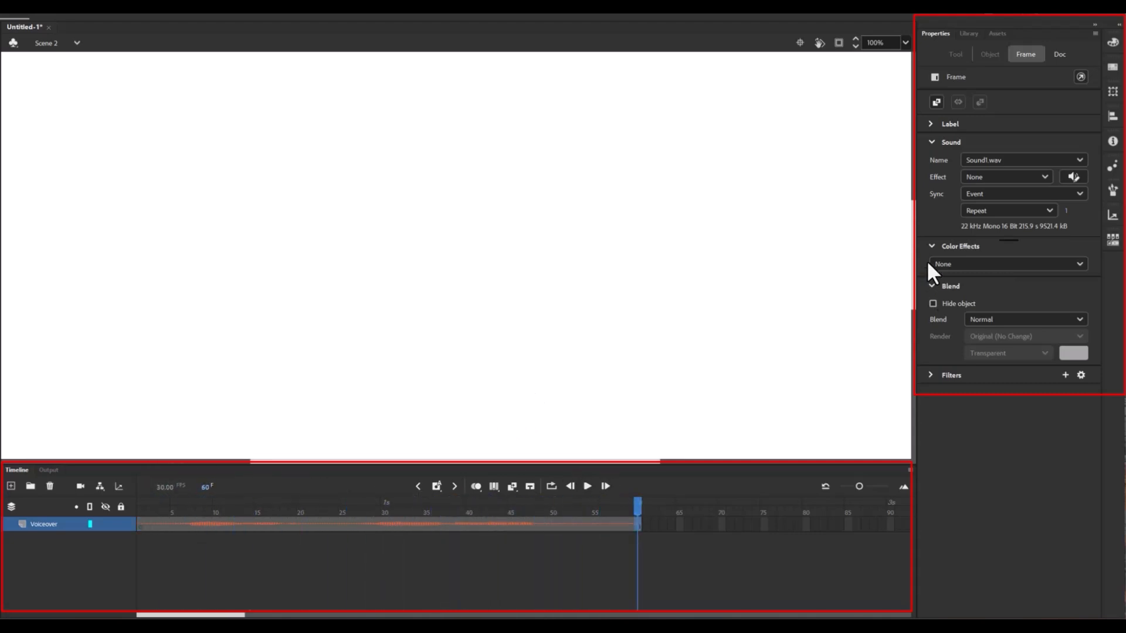
pyautogui.click(1080, 194)
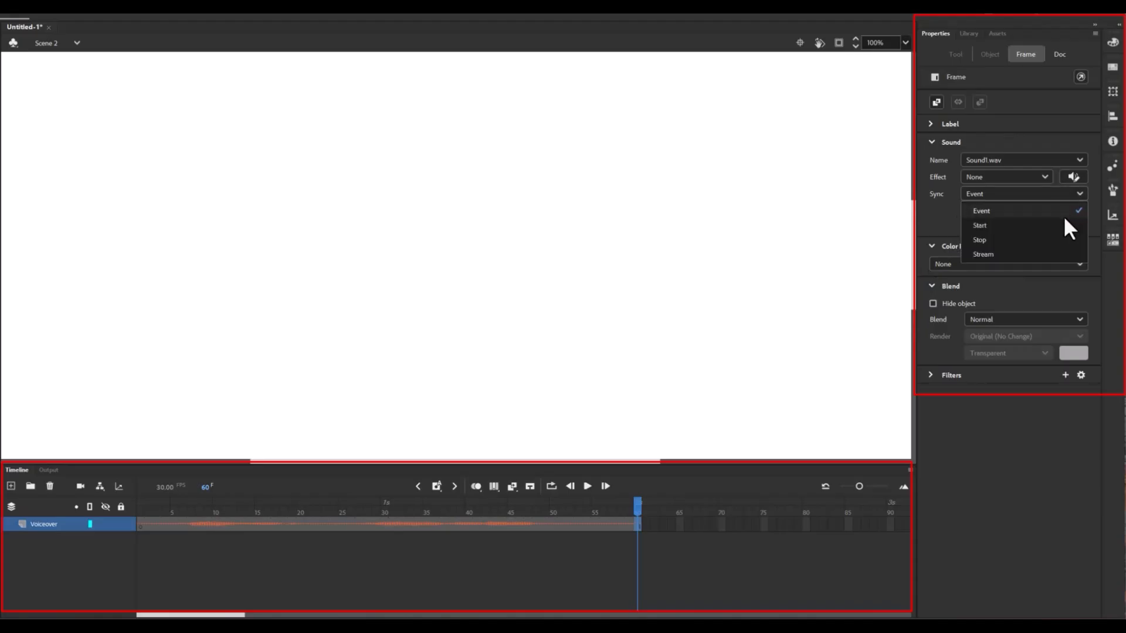
pyautogui.click(1044, 254)
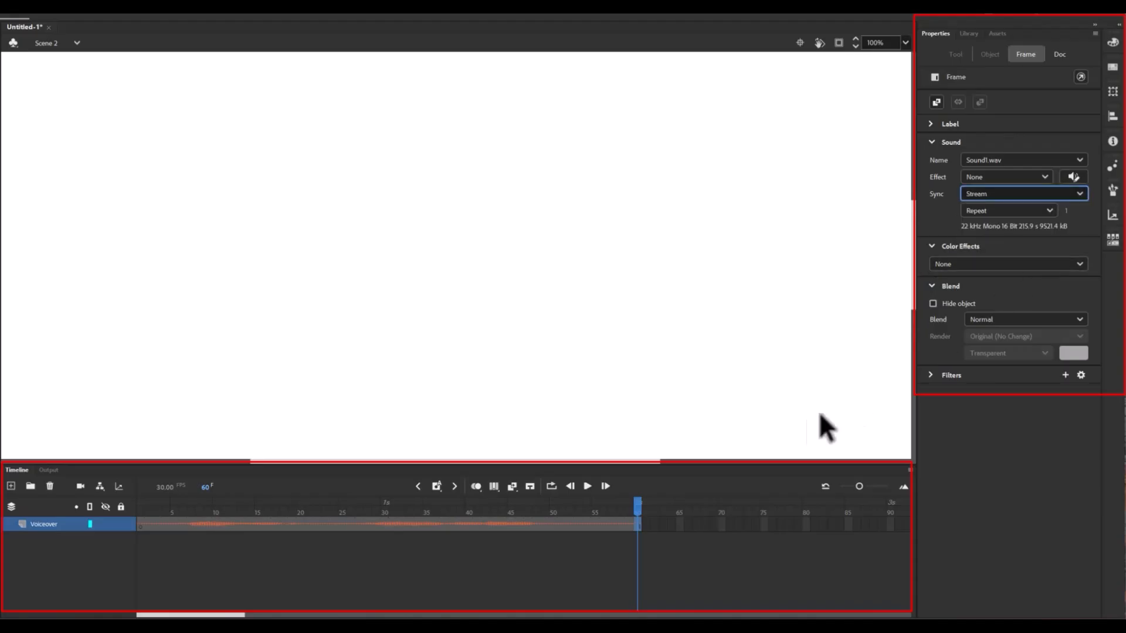
pyautogui.moveTo(634, 502)
pyautogui.mouseDown()
pyautogui.moveTo(369, 502)
pyautogui.moveTo(184, 475)
pyautogui.moveTo(592, 495)
pyautogui.mouseUp()
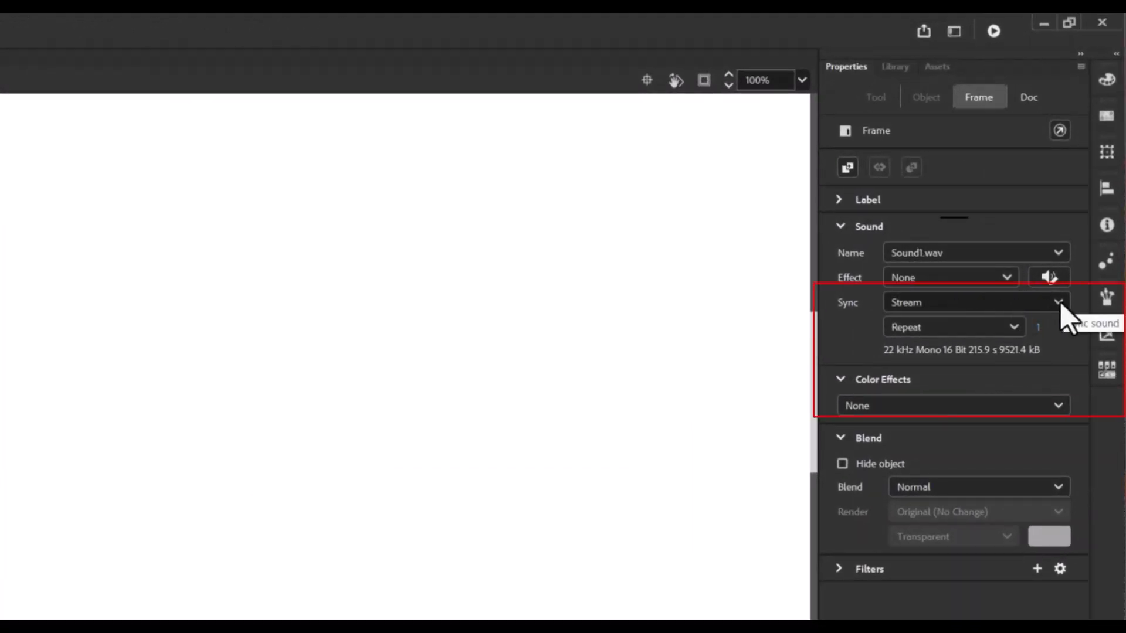
# Step: Switch the sound's sync to Event and then back to Stream
pyautogui.click(1056, 302)
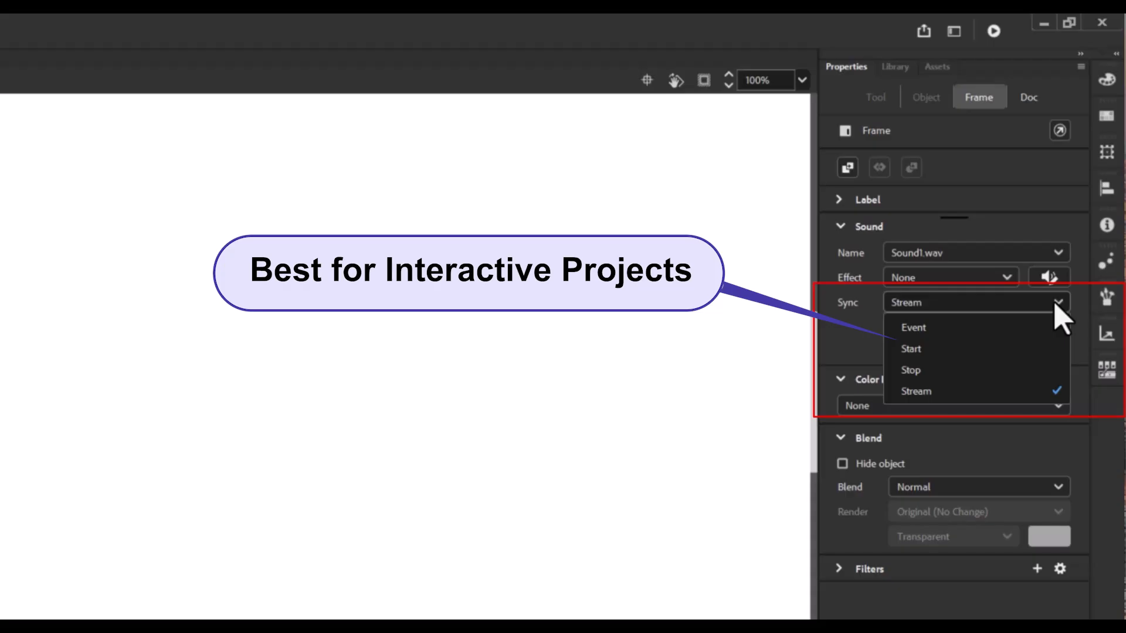
pyautogui.click(1044, 324)
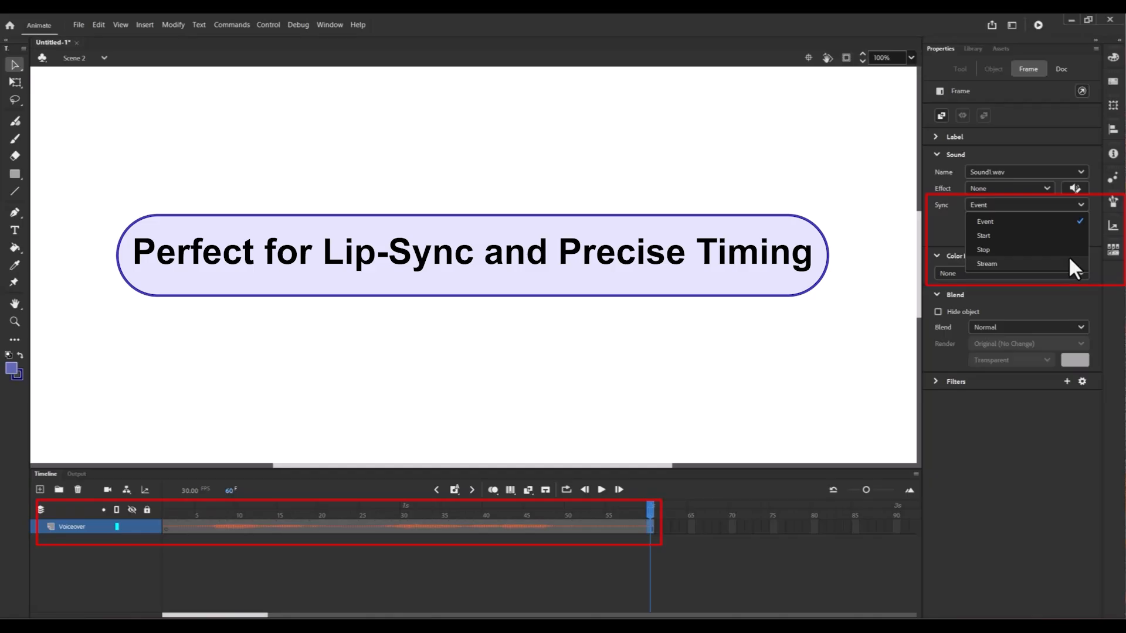
pyautogui.click(1070, 261)
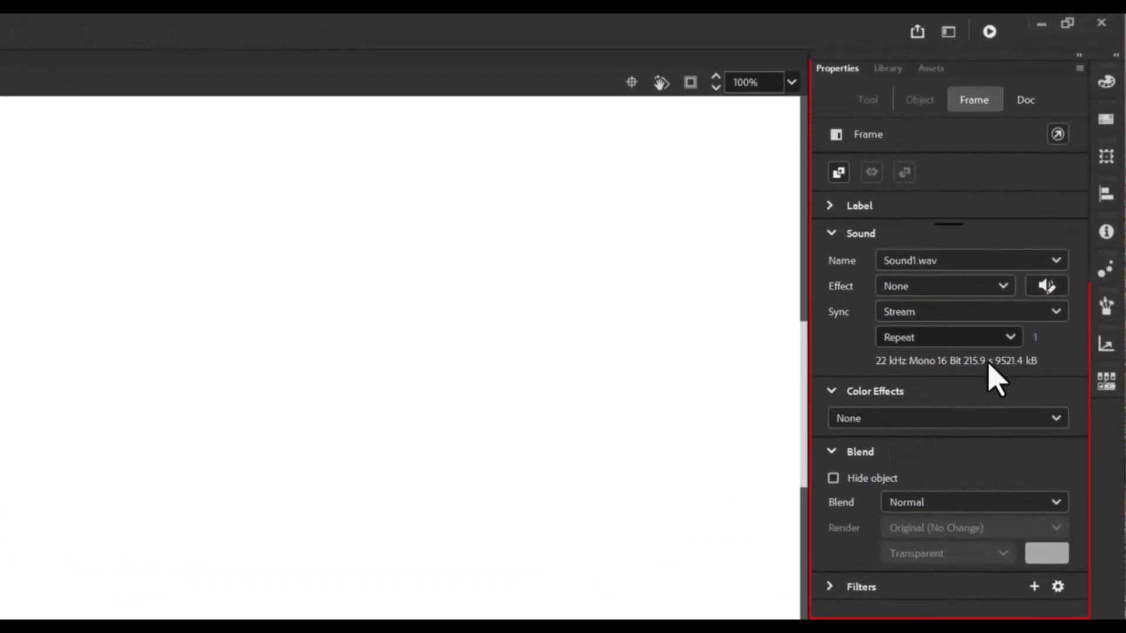
pyautogui.click(1011, 339)
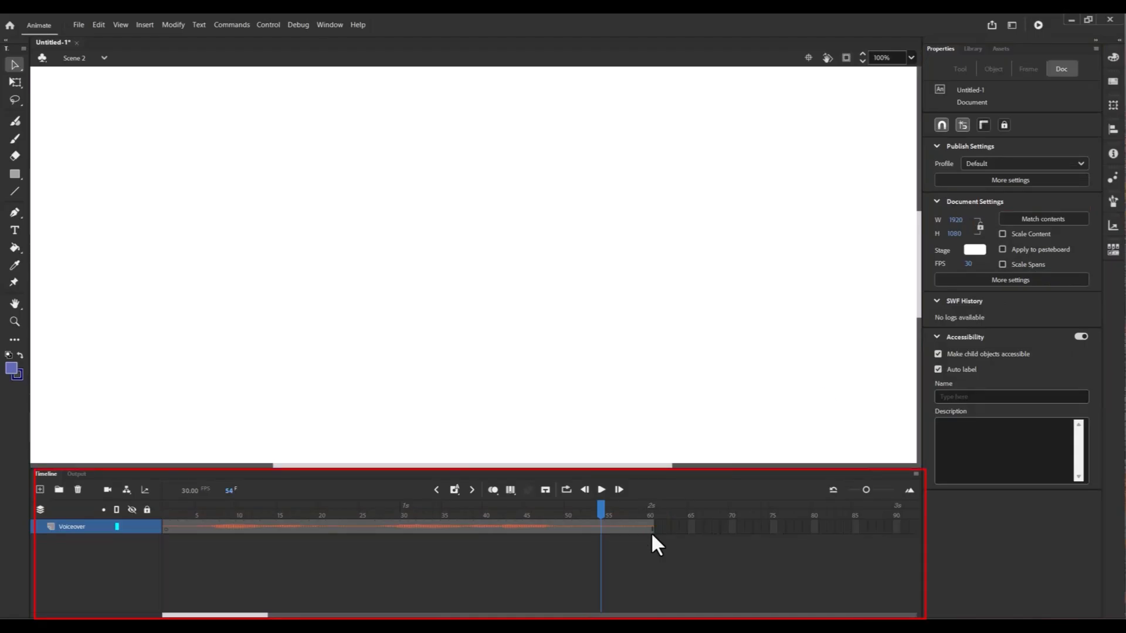
# Step: Add a new layer with a keyframe at frame 70 and extend it to frame 90
pyautogui.click(40, 490)
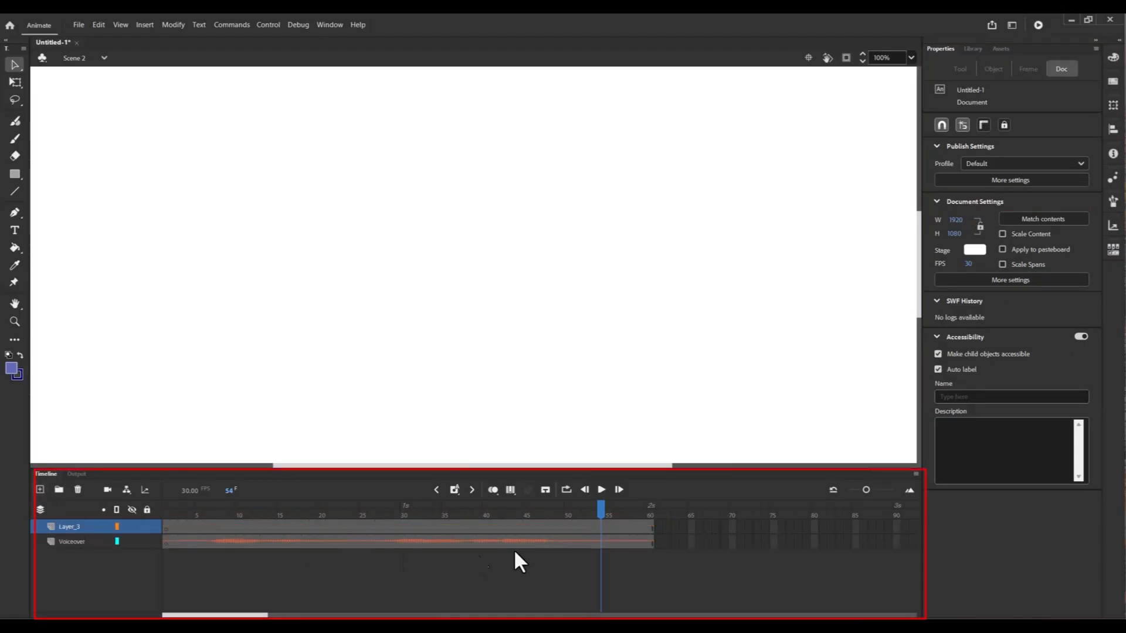
pyautogui.click(732, 526)
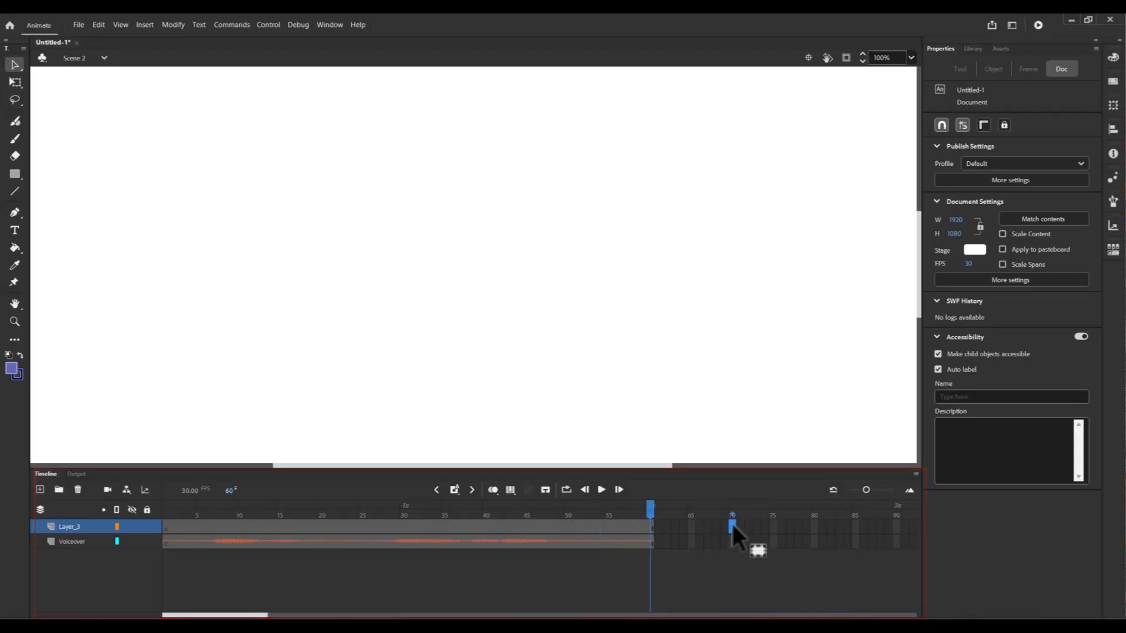
pyautogui.rightClick(733, 524)
pyautogui.click(771, 281)
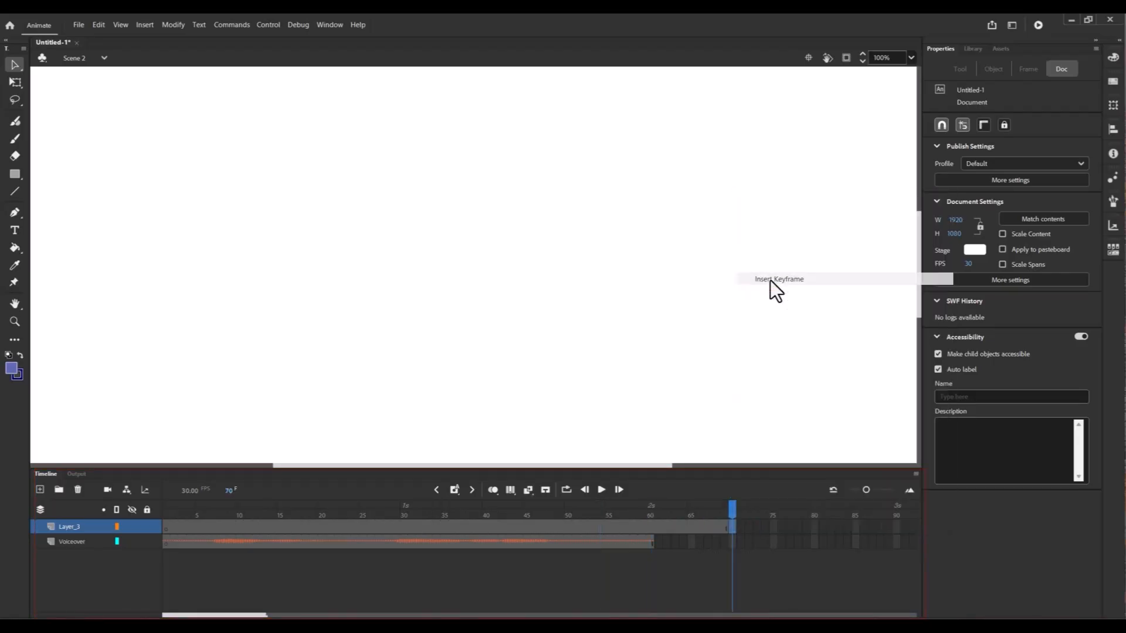
pyautogui.click(896, 526)
pyautogui.press('F5')
# Step: Assign Sound1.wav to the keyframe at frame 70 on Layer_3 and set its sync to Stream
pyautogui.click(731, 529)
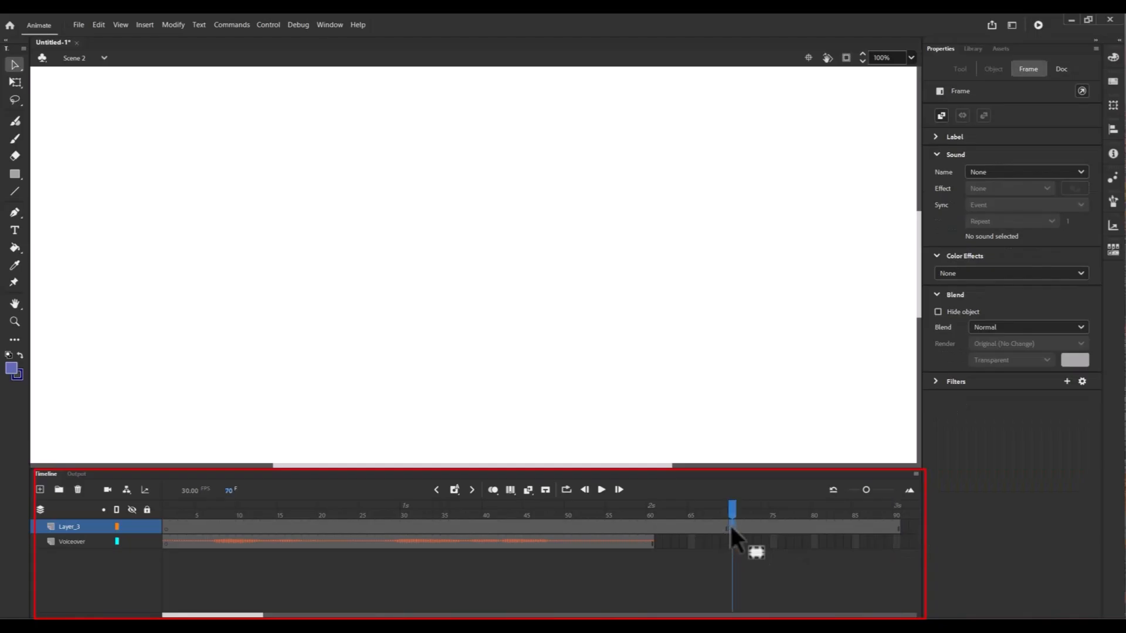
pyautogui.click(1014, 174)
pyautogui.click(1015, 273)
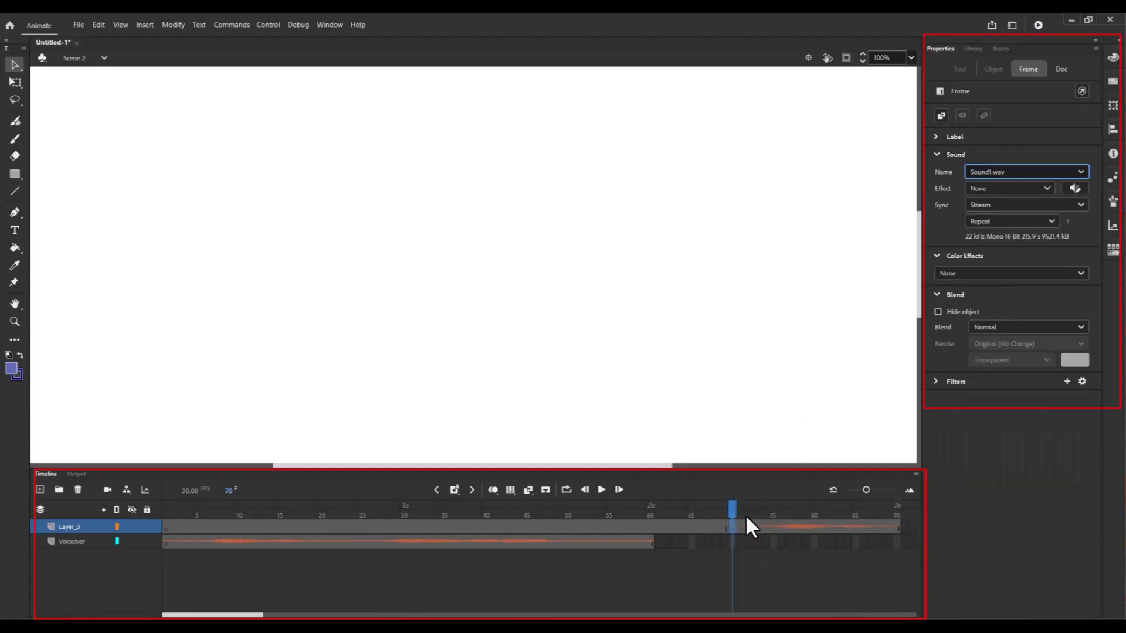
pyautogui.click(1062, 205)
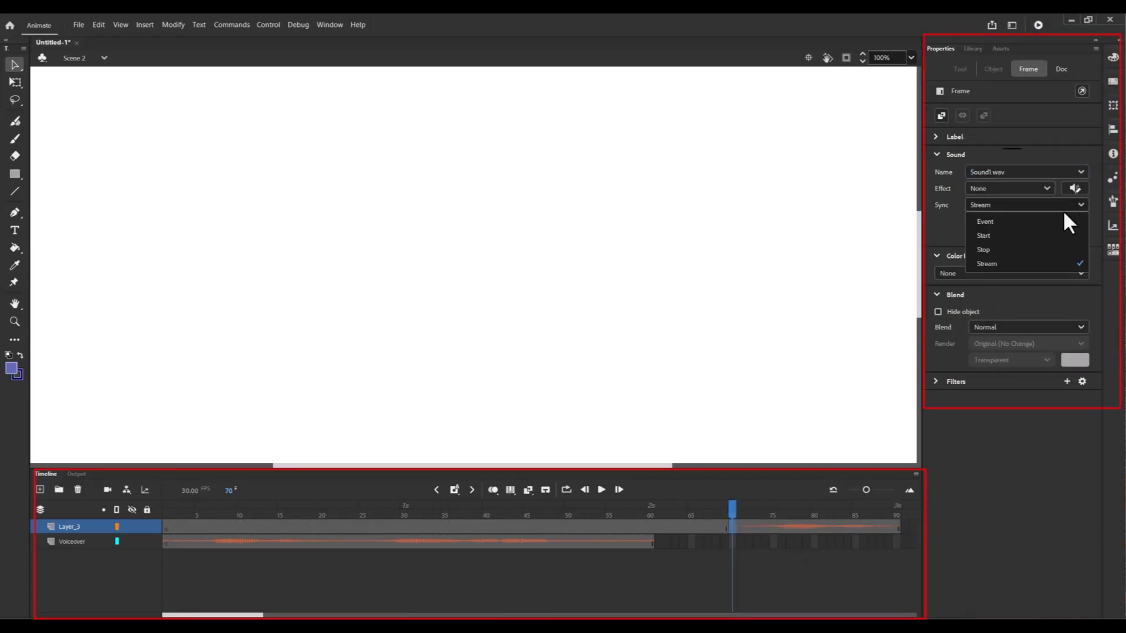
pyautogui.click(1042, 264)
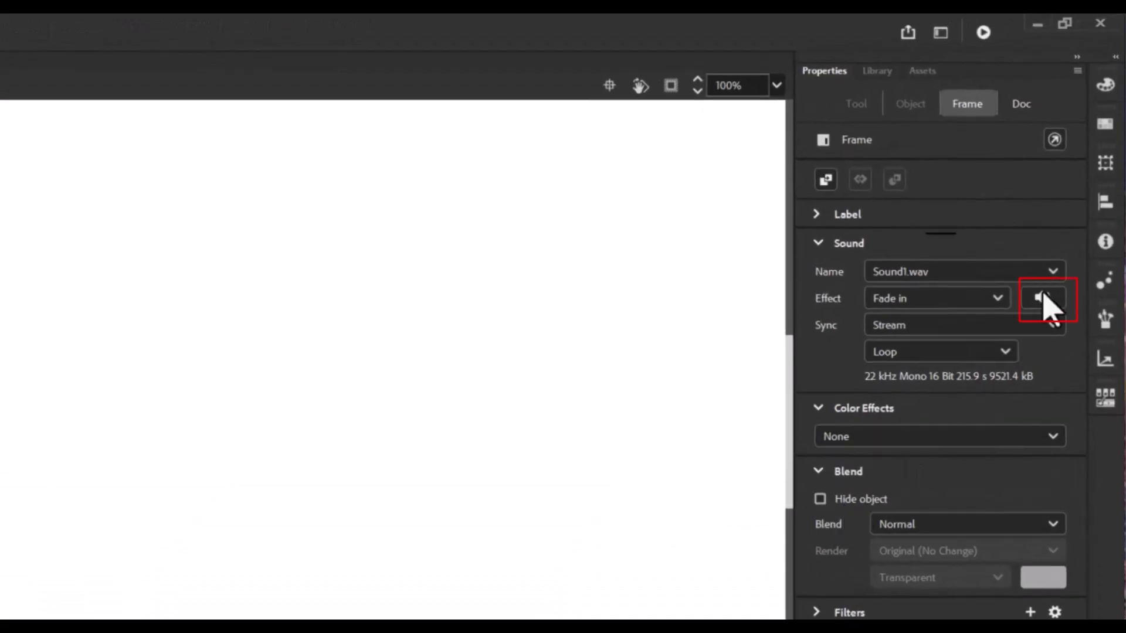
# Step: In the sound's envelope editor, trim the start of the sound and apply the Fade Out effect
pyautogui.click(1041, 299)
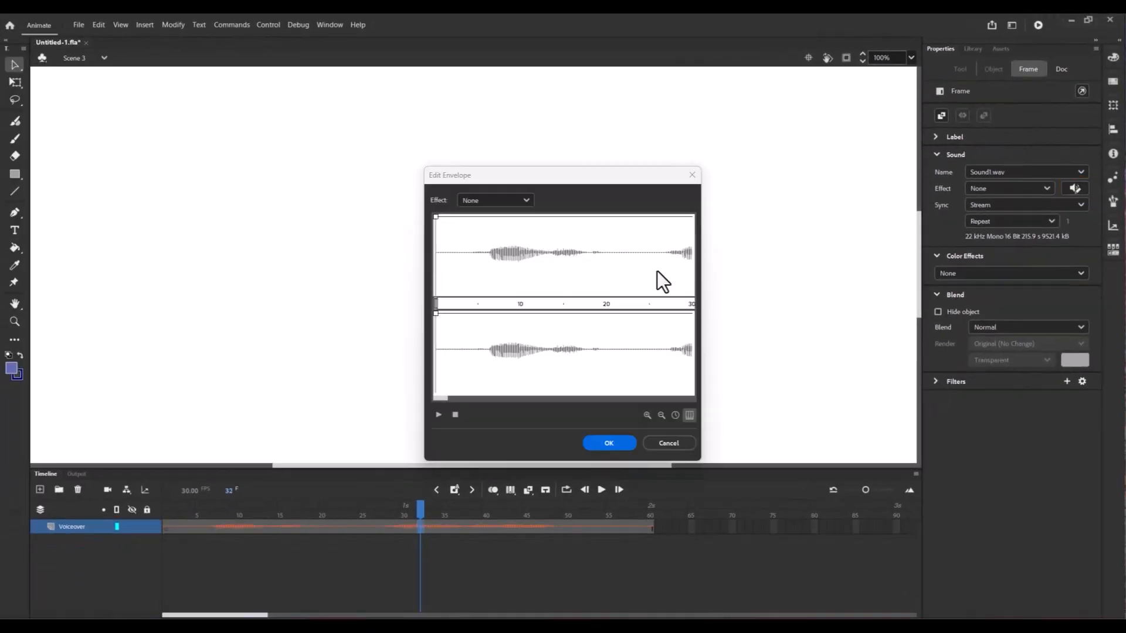
pyautogui.moveTo(439, 303)
pyautogui.mouseDown()
pyautogui.moveTo(494, 306)
pyautogui.moveTo(475, 305)
pyautogui.mouseUp()
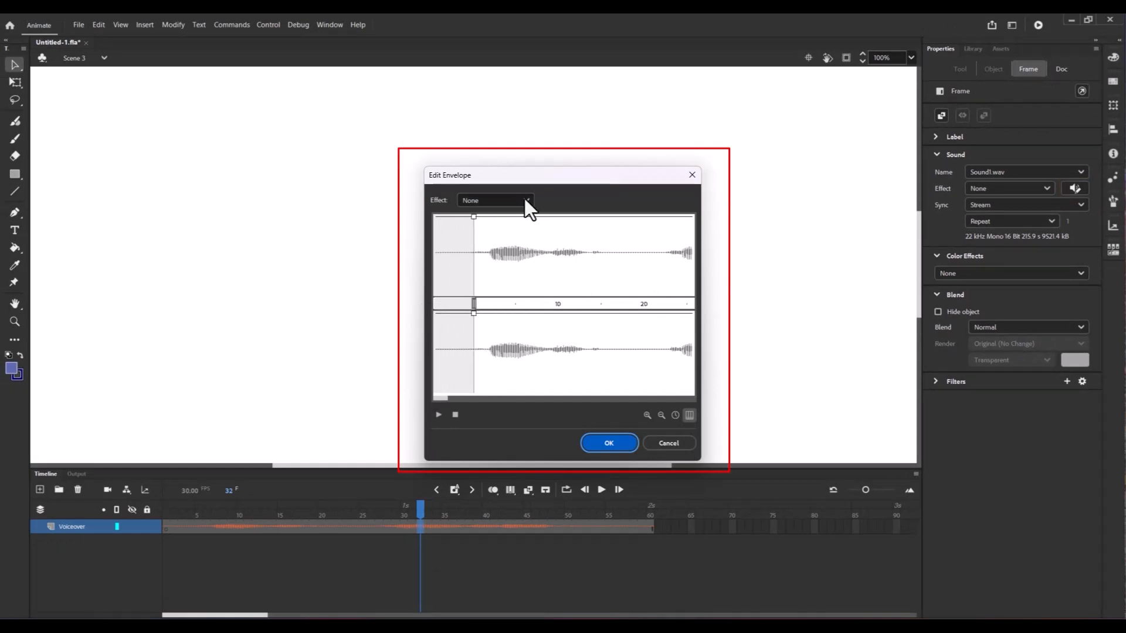
pyautogui.click(527, 203)
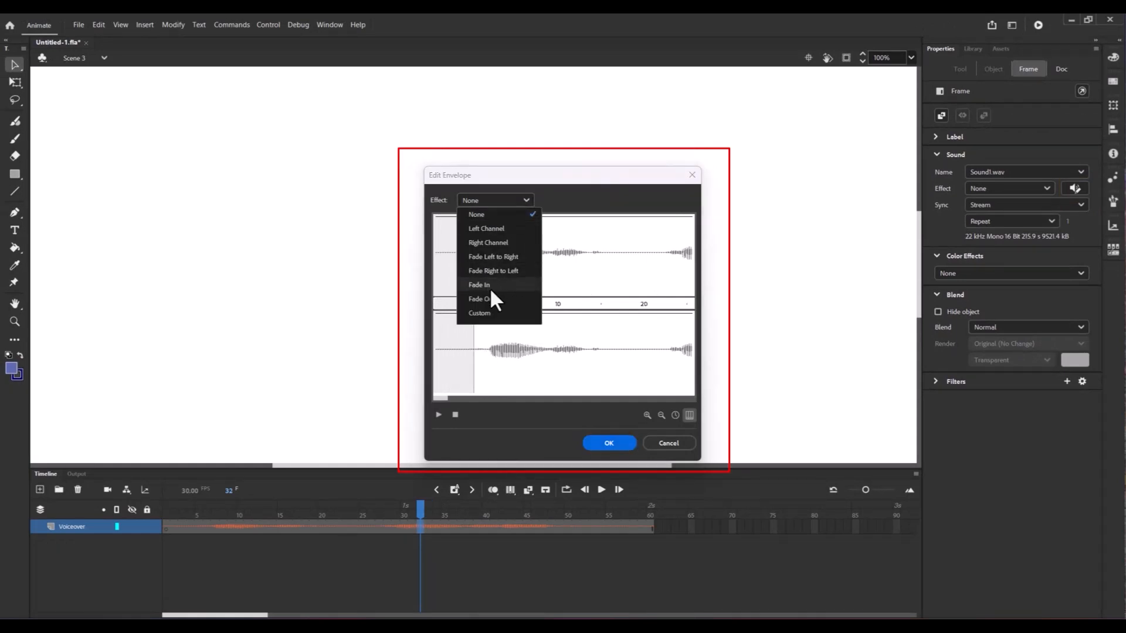
pyautogui.click(522, 298)
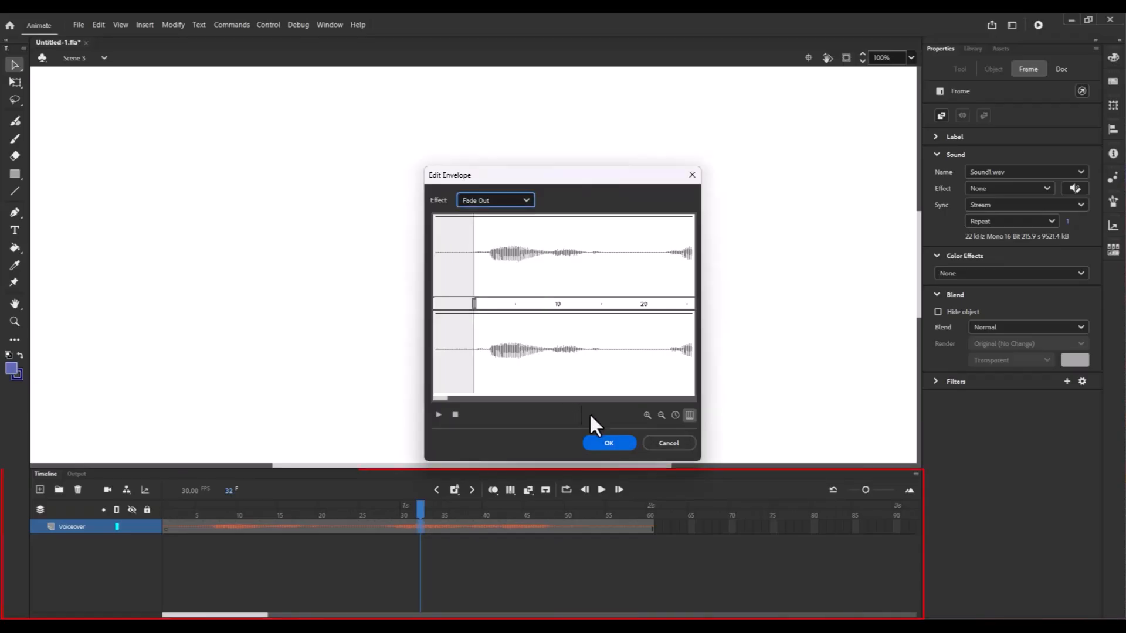
pyautogui.click(608, 443)
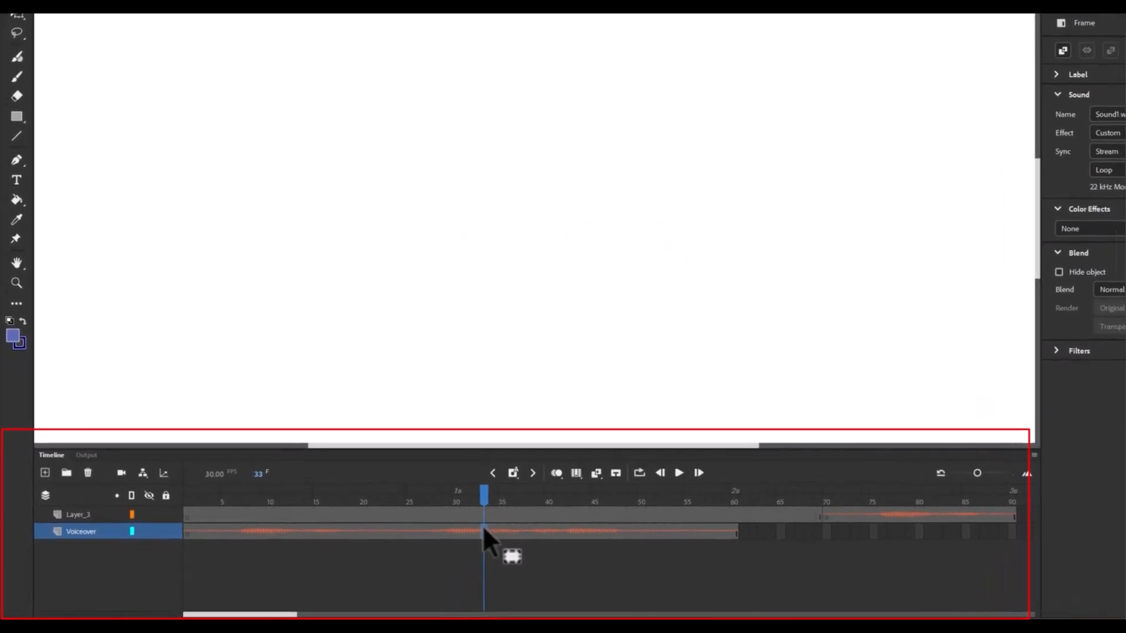
# Step: Split the Voiceover audio at frame 33 and move the second segment to start around frame 49
pyautogui.rightClick(483, 529)
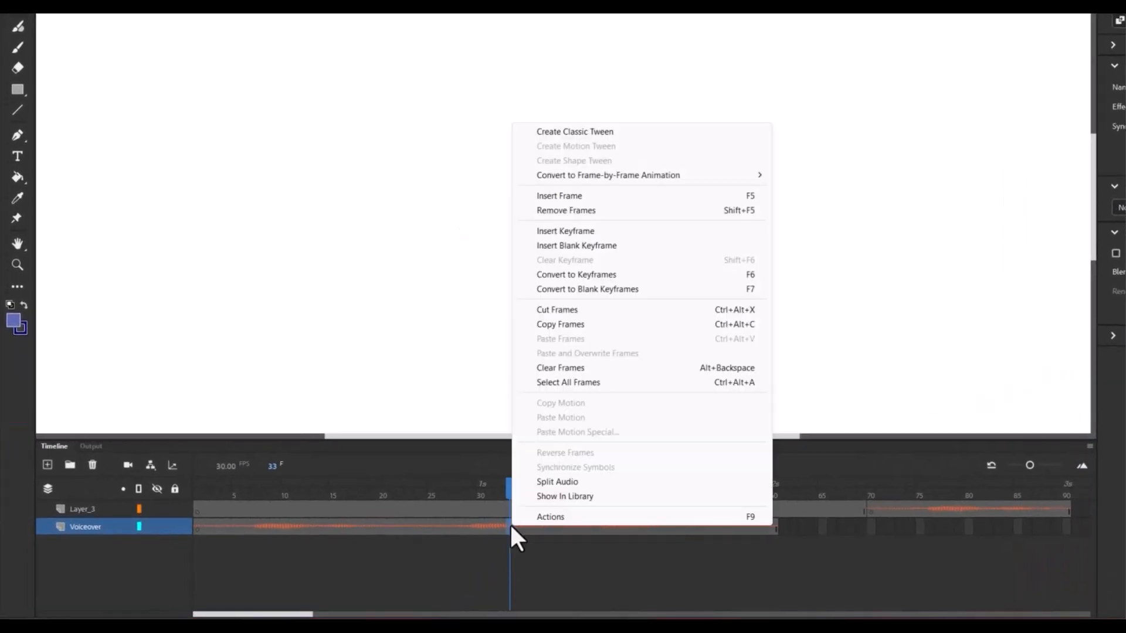
pyautogui.click(606, 487)
pyautogui.click(546, 523)
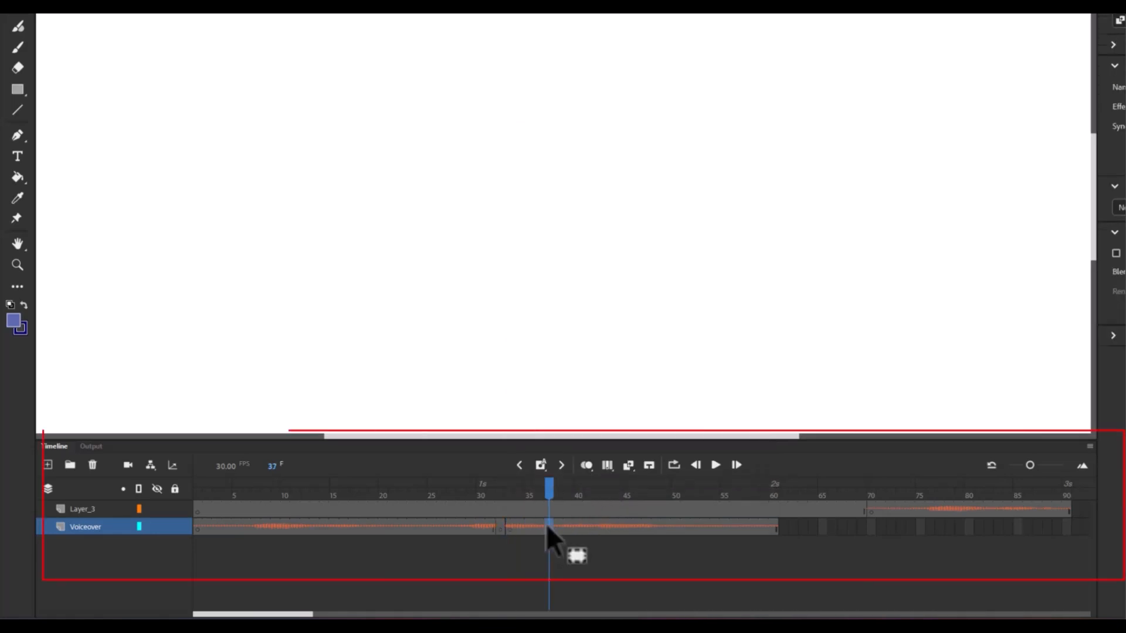
pyautogui.moveTo(546, 523); pyautogui.dragTo(703, 539)
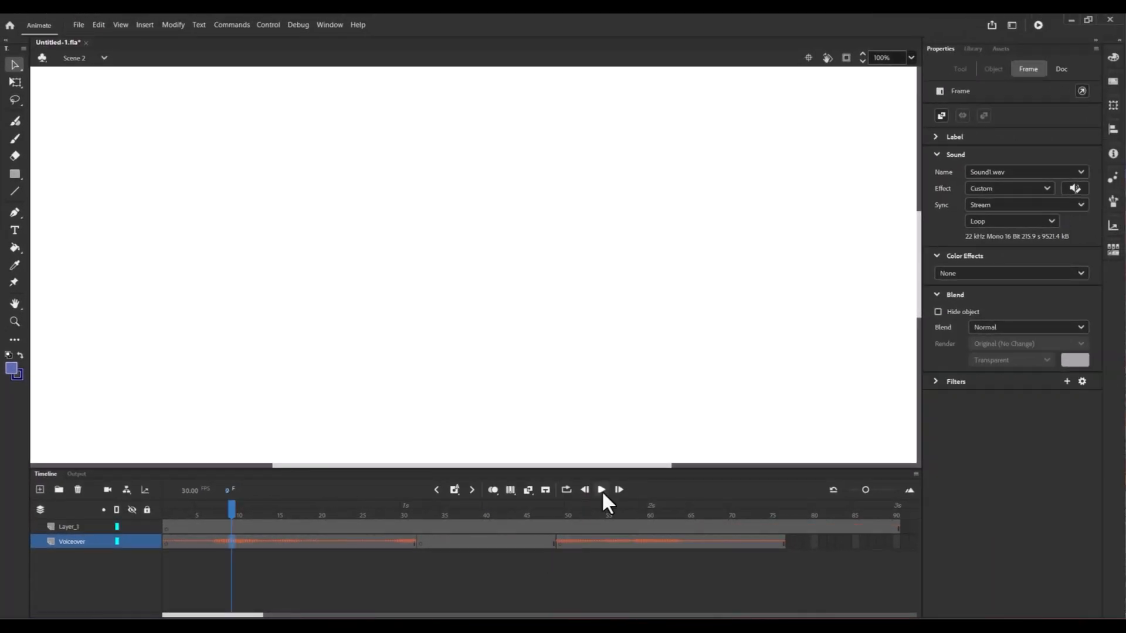
# Step: Play back the timeline to preview the split audio and select a frame in the second Voiceover segment
pyautogui.press('Return')
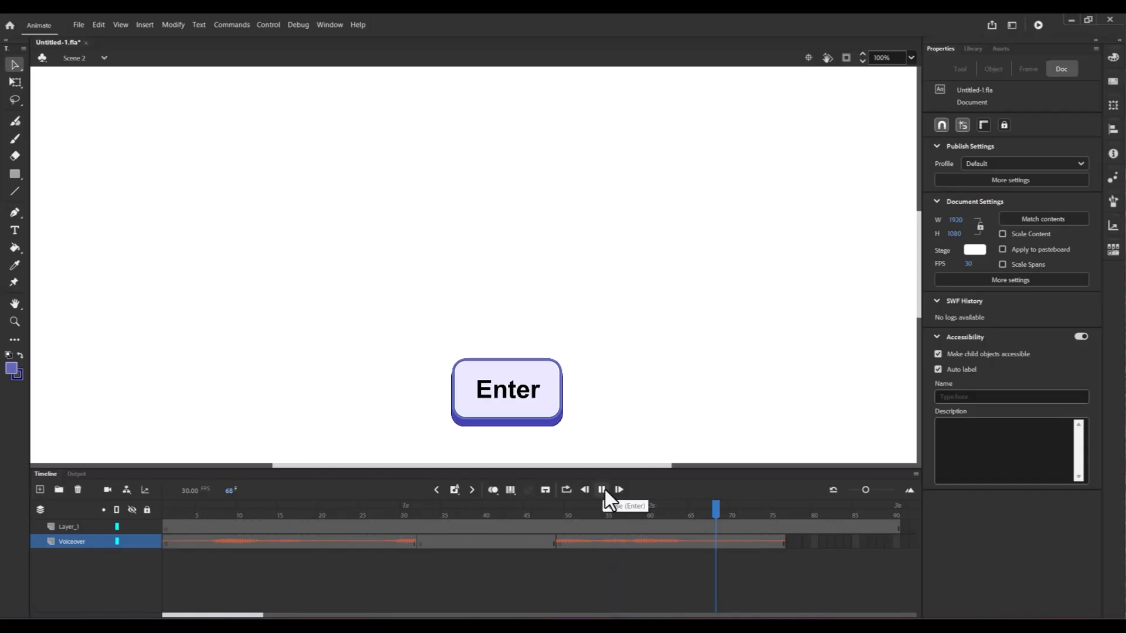
pyautogui.click(645, 541)
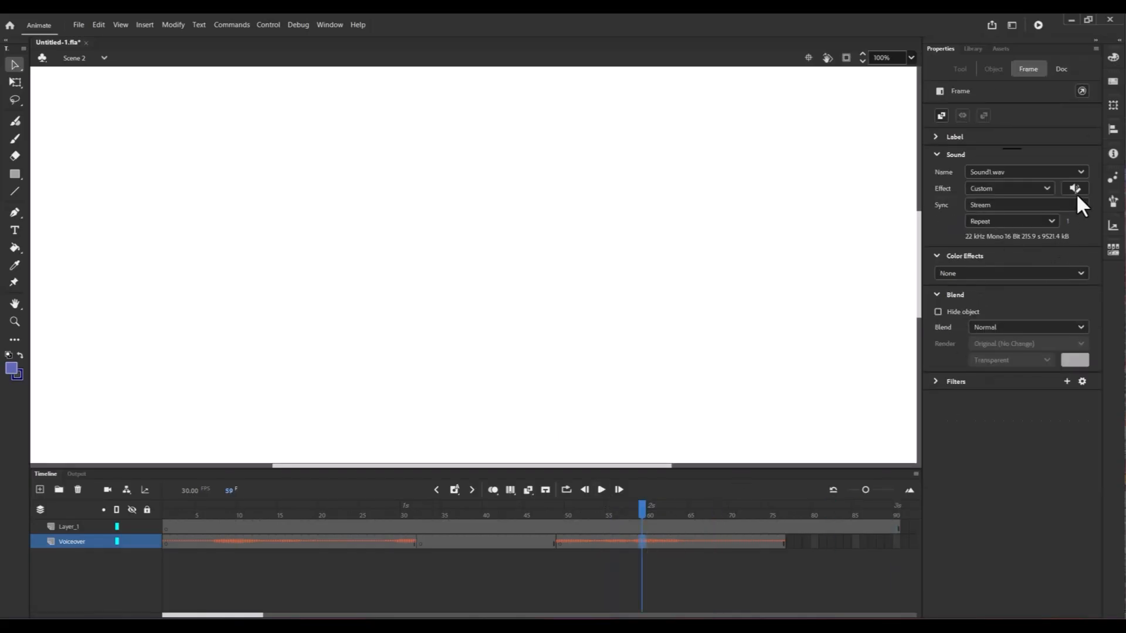